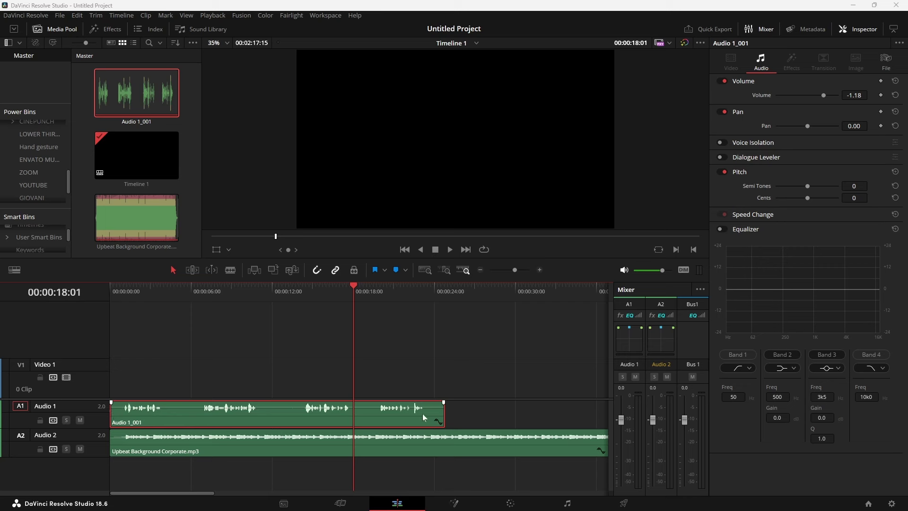
- Rename audio track A1 to PARLATO
double_click(51, 408)
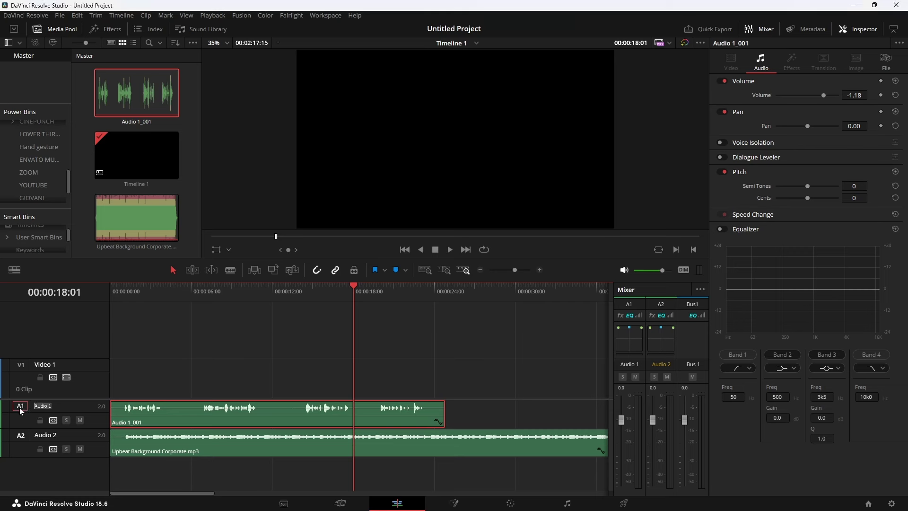
text(PARLATO)
key(Return)
- Solo PARLATO and play it from near the start to check the voice
click(66, 420)
drag(128, 291, 124, 291)
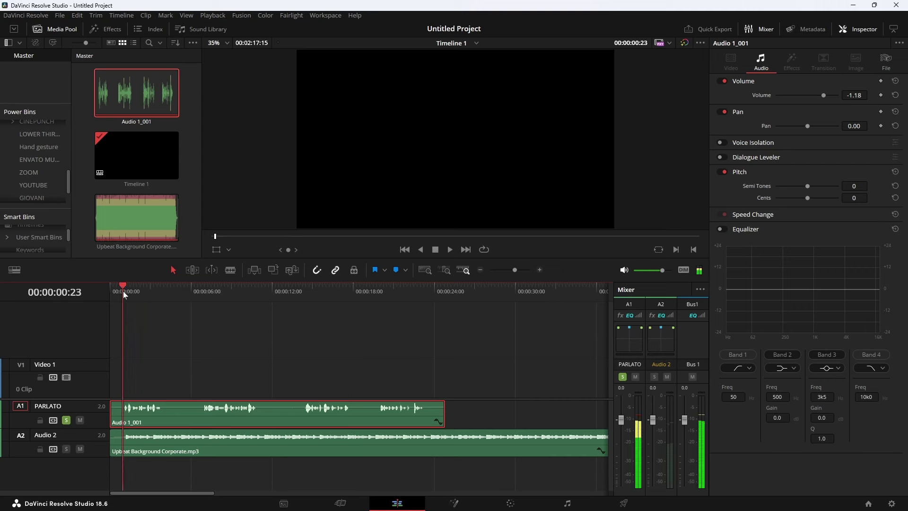
key(space)
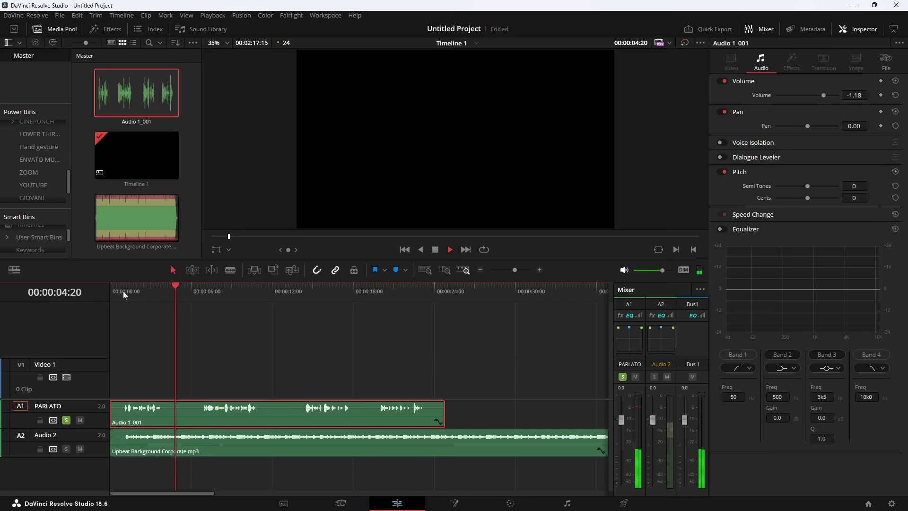
key(space)
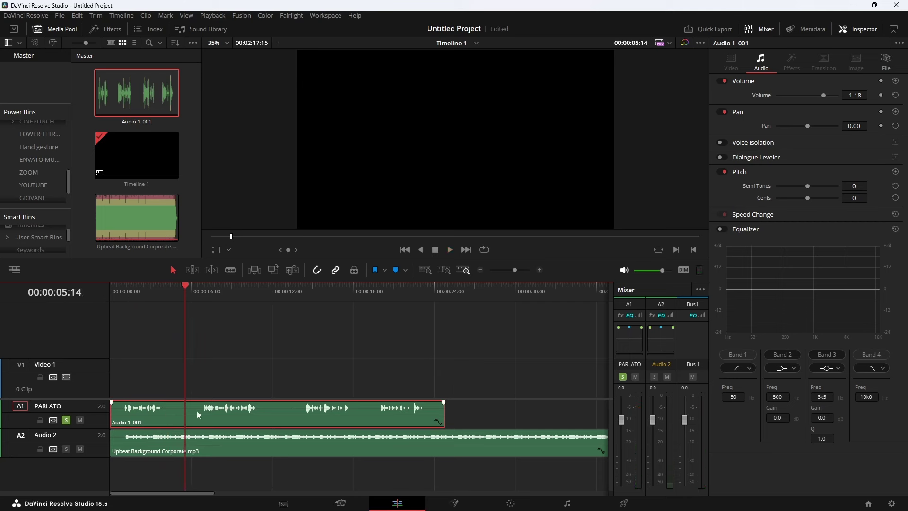
- Unsolo PARLATO and rename audio track A2 to MUSICA
click(66, 420)
double_click(47, 435)
text(MUSICA)
key(Return)
key(Home)
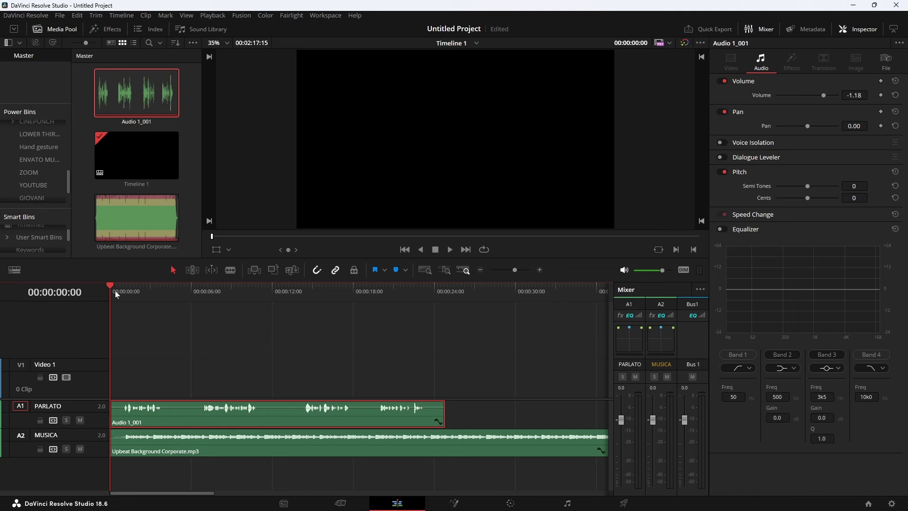
key(space)
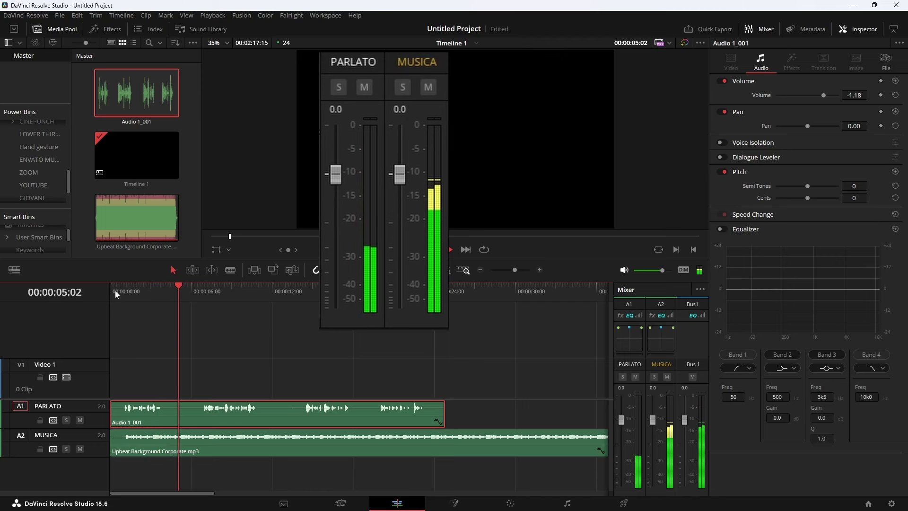
key(space)
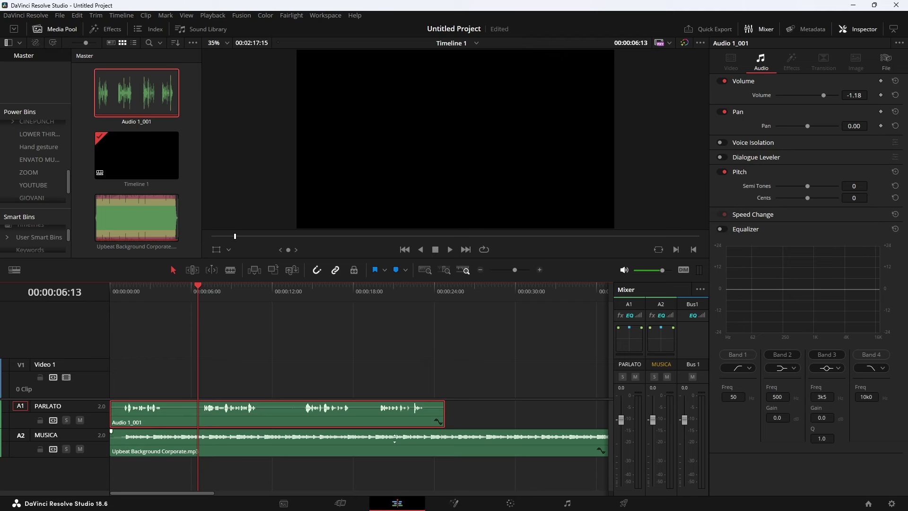
- Switch to the Fairlight page and make the PARLATO and MUSICA tracks taller
click(571, 505)
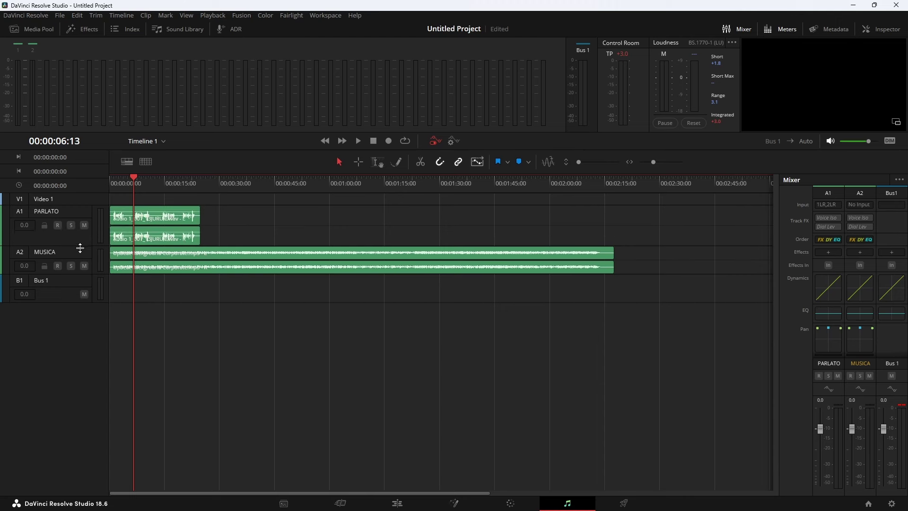
drag(80, 234, 81, 260)
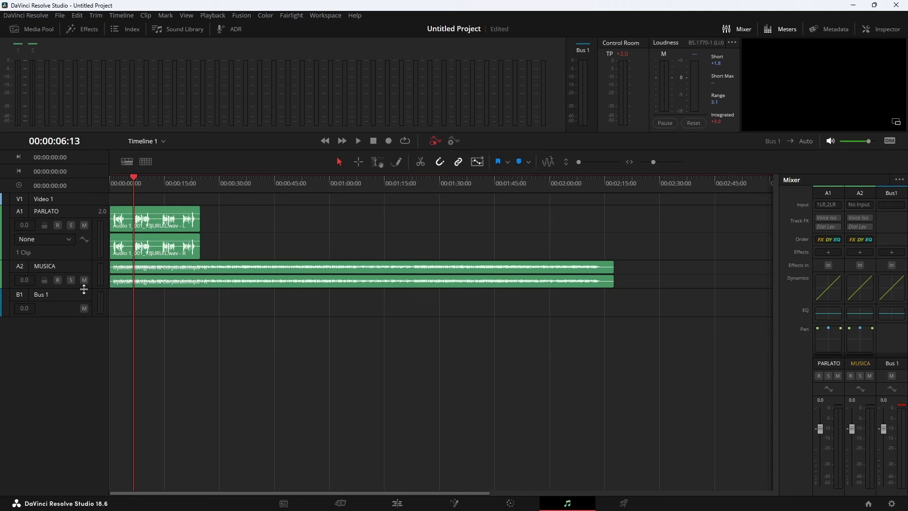
drag(80, 290, 76, 340)
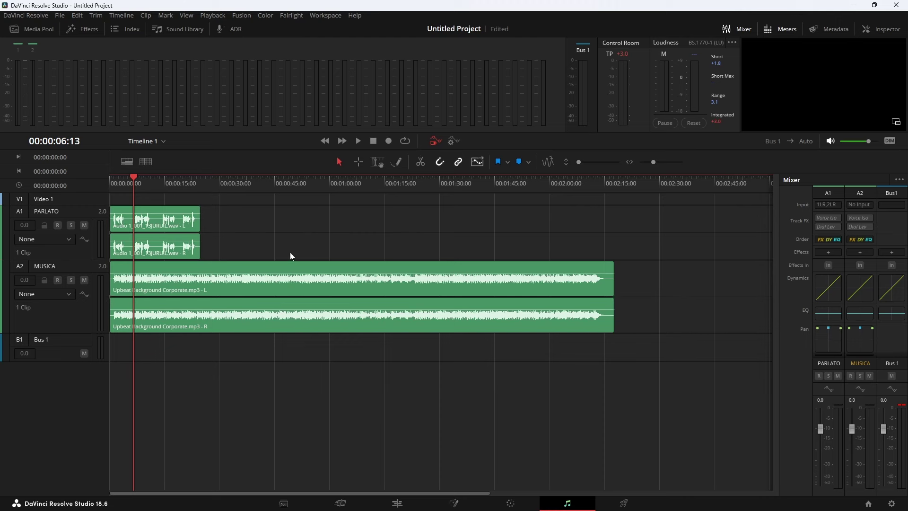
- Enable PARLATO's Dynamics compressor with threshold -17.1 dB and ratio 2.9:1
double_click(825, 292)
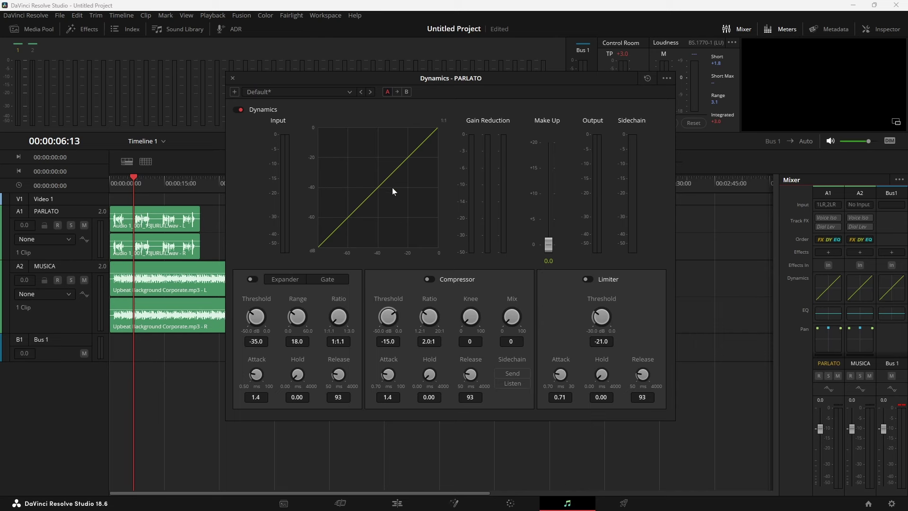
click(429, 280)
mouse_move(395, 316)
mouse_down()
mouse_move(380, 306)
mouse_move(436, 307)
mouse_up()
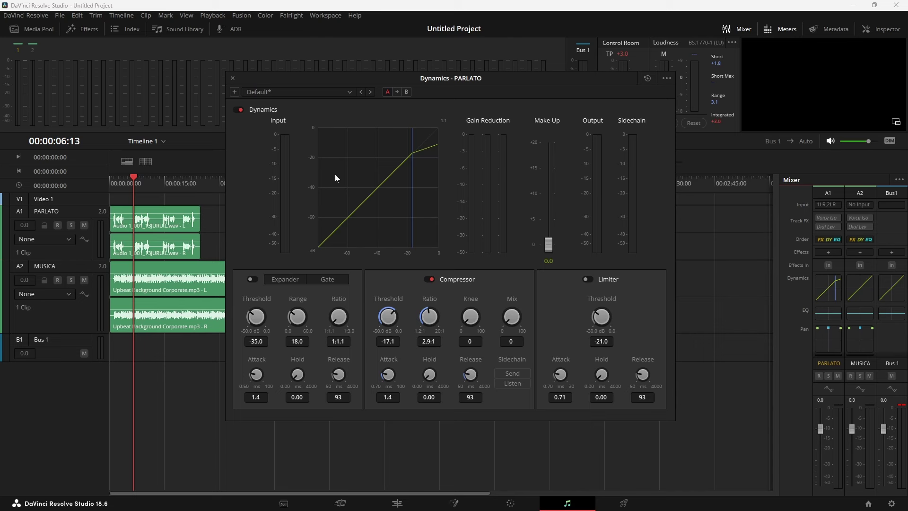
- While replaying the voice, set PARLATO's compressor to -23.1 dB threshold, 6.5:1 ratio, 4.6 dB make-up
key(space)
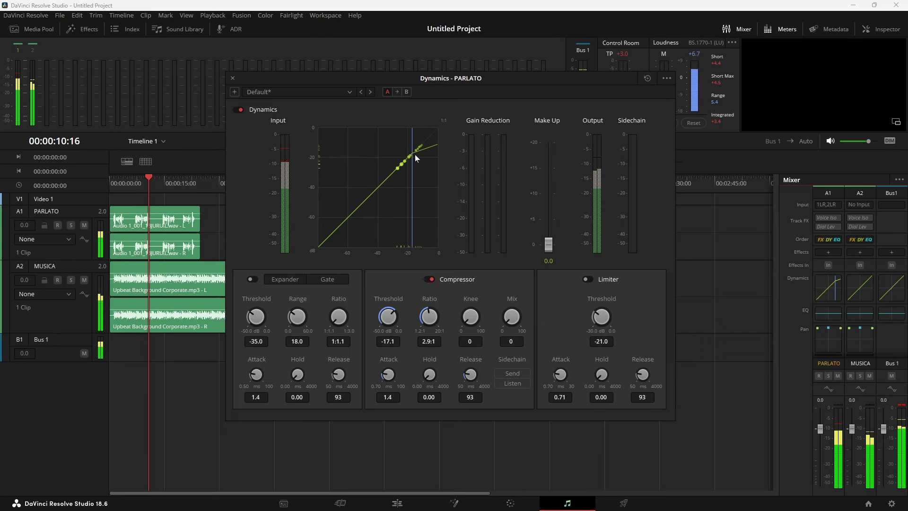
key(space)
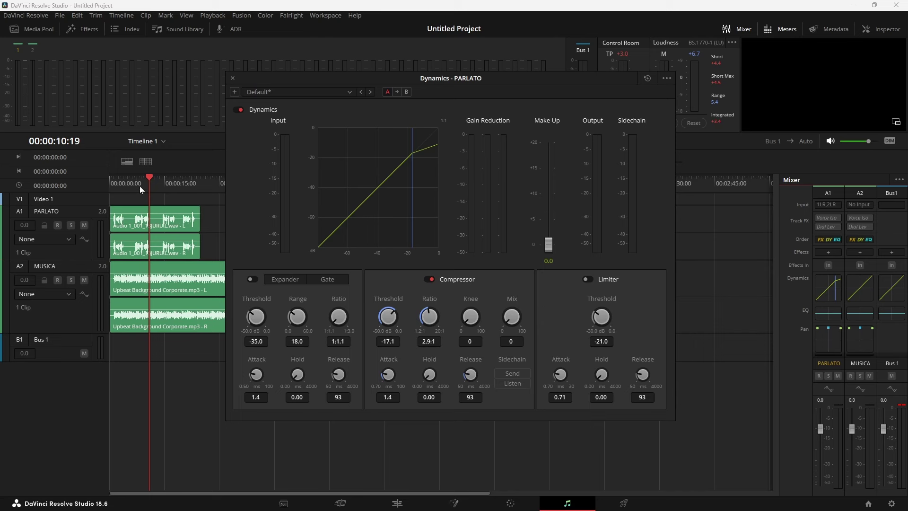
drag(139, 186, 94, 185)
key(space)
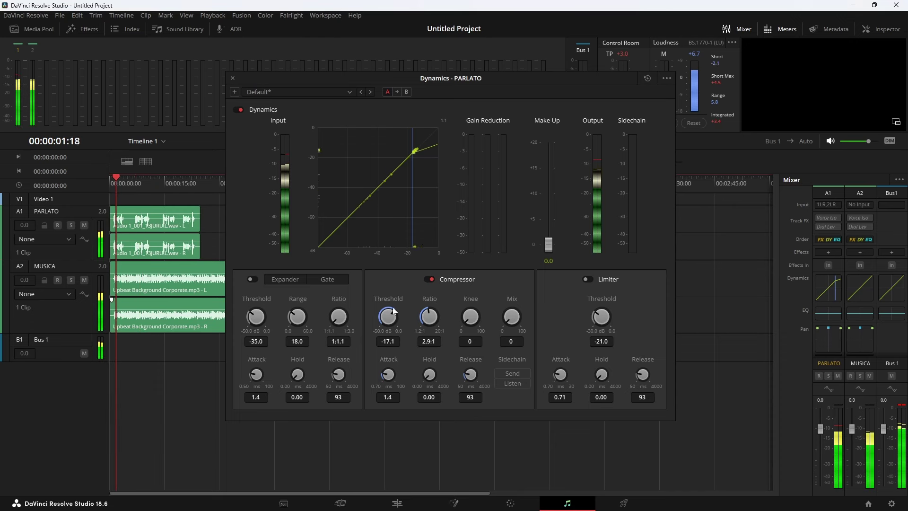
mouse_move(388, 328)
mouse_down()
mouse_move(371, 299)
mouse_move(461, 307)
mouse_up()
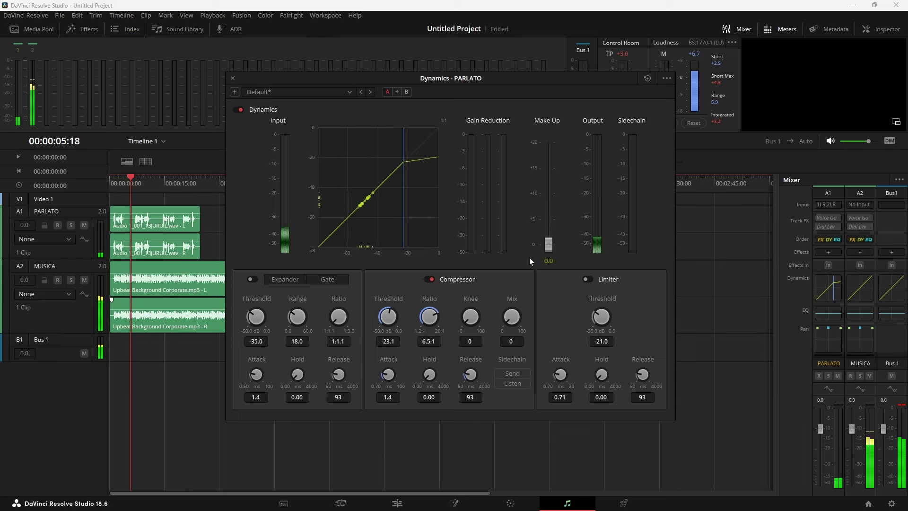
drag(548, 245, 550, 224)
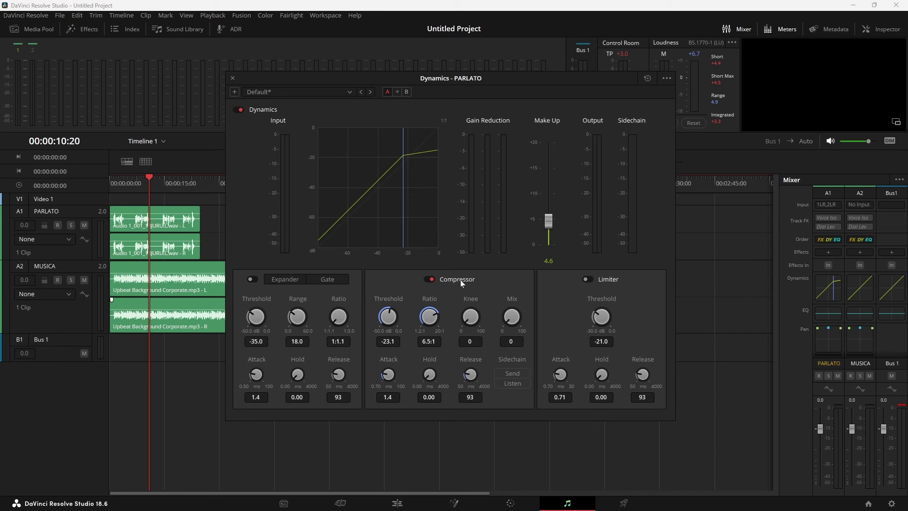
- Enable sidechain Send on PARLATO's compressor, creating Sidechain bus B2
click(516, 377)
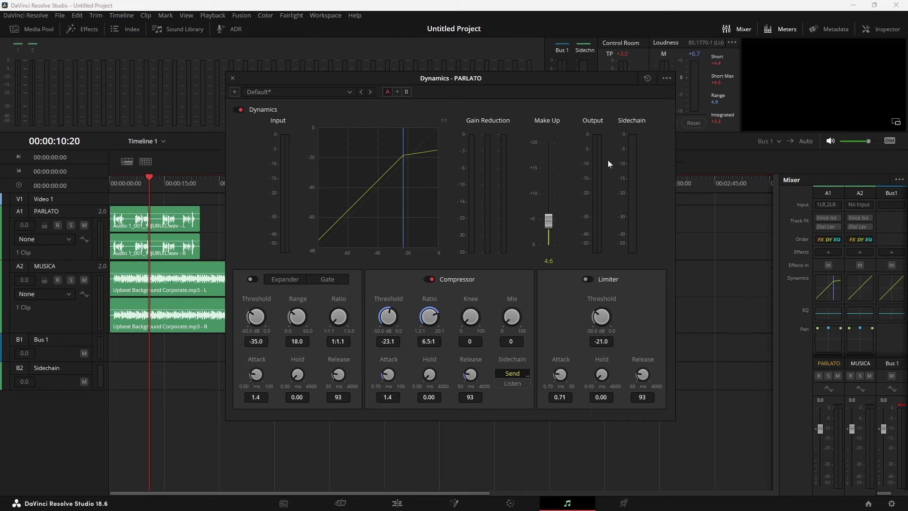
- Enable MUSICA's sidechain-listening compressor at -19.9 dB threshold, 7.2:1 ratio, 5.0 make-up gain
click(233, 79)
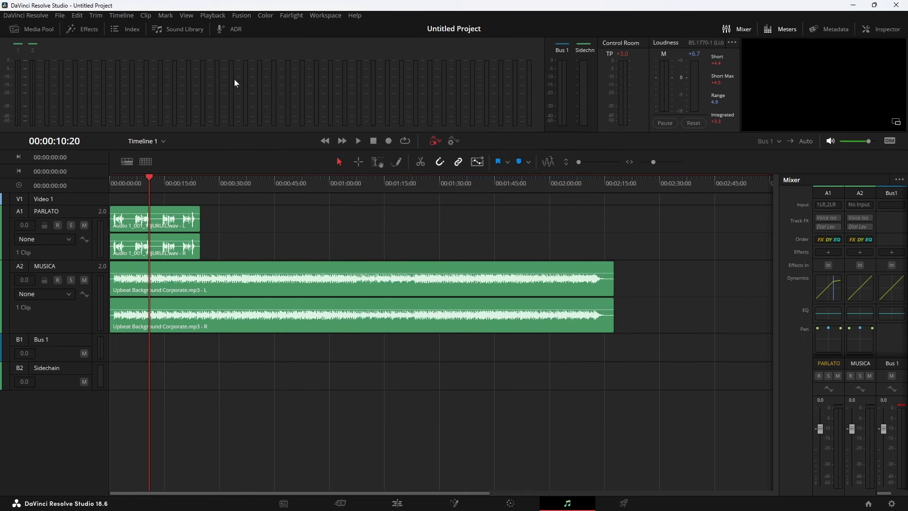
double_click(868, 286)
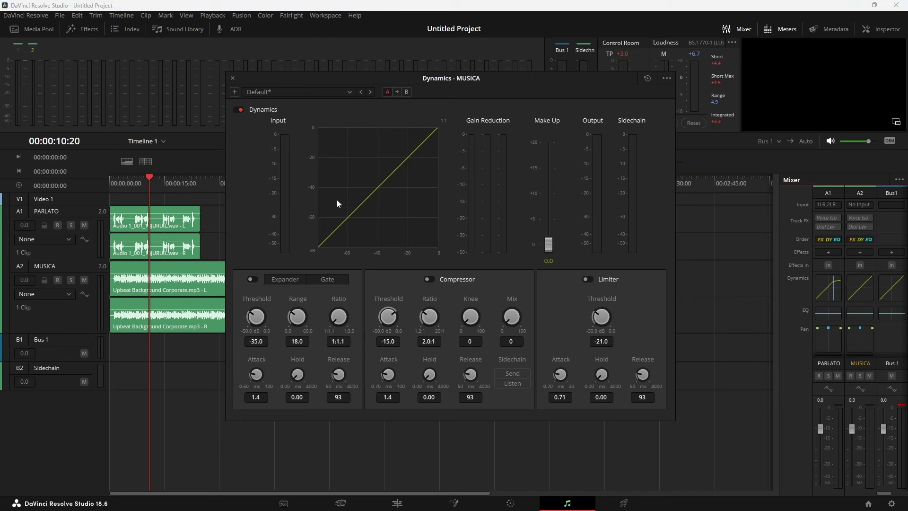
click(202, 189)
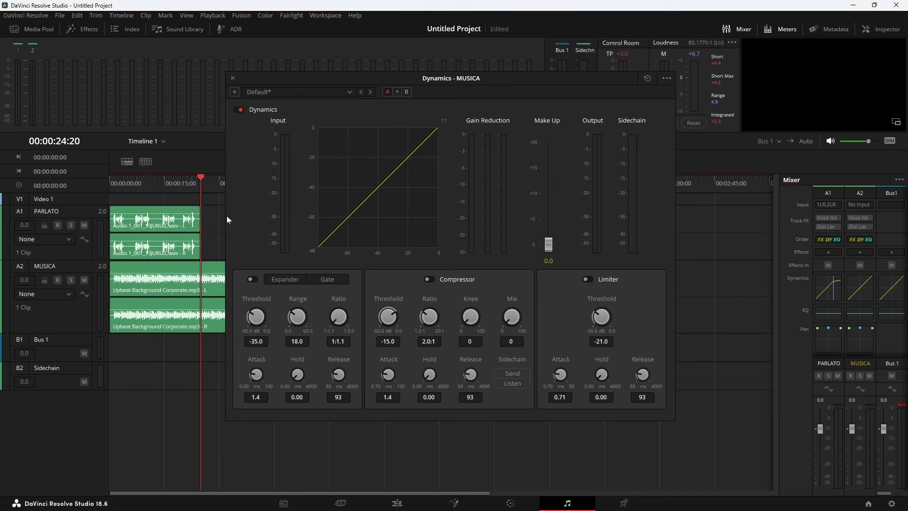
click(429, 280)
mouse_move(429, 316)
mouse_down()
mouse_move(431, 303)
mouse_move(371, 305)
mouse_up()
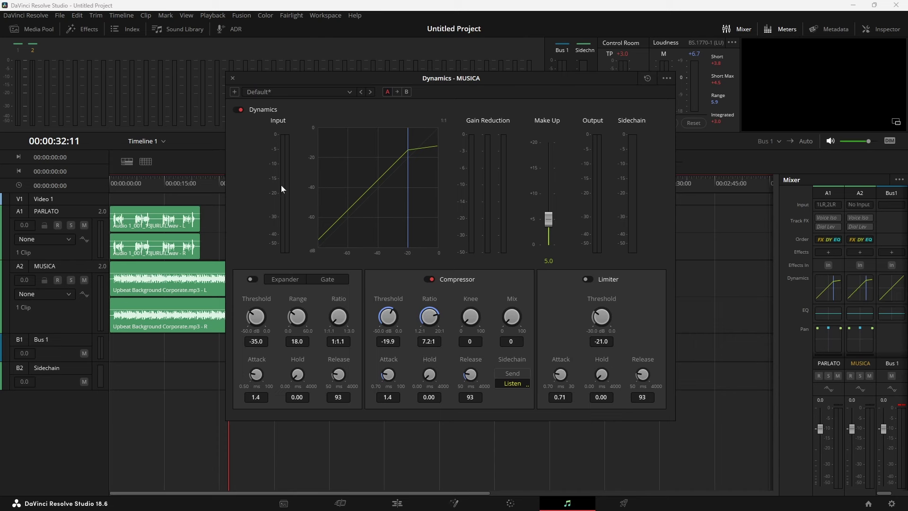
- Close MUSICA's dynamics settings and play the mix from the start to hear the ducking
click(233, 78)
key(Home)
key(space)
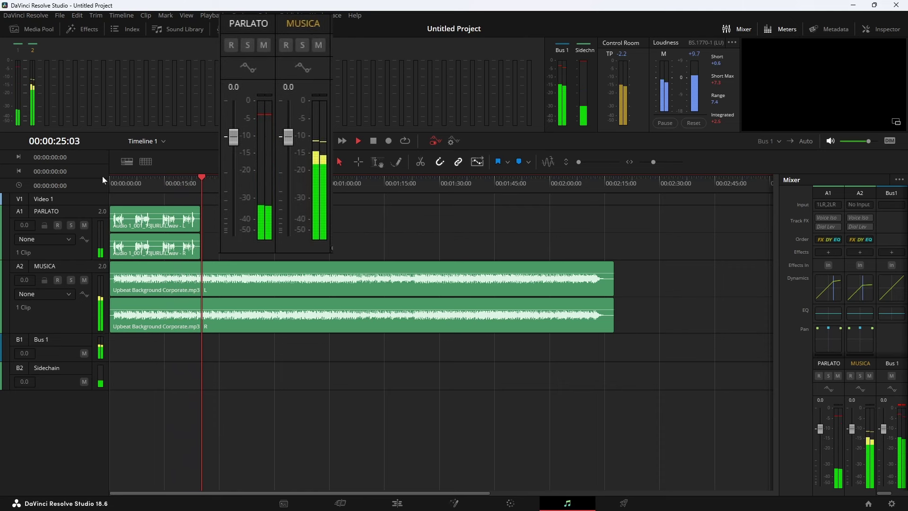
key(space)
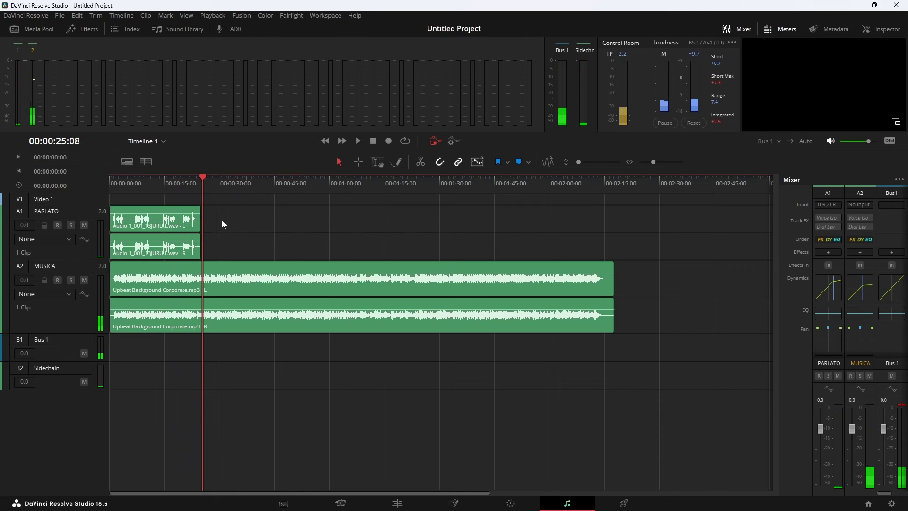
mouse_move(142, 270)
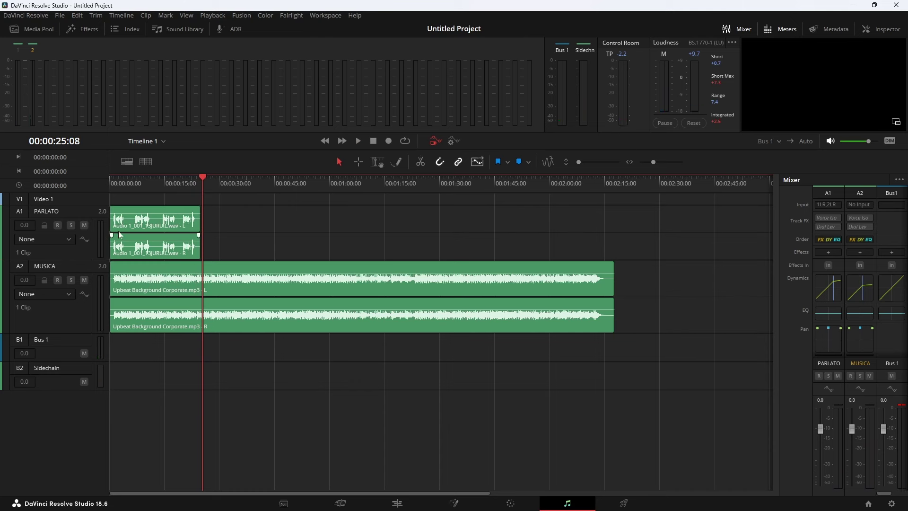
mouse_move(160, 249)
- Set MUSICA's compressor release to 529 and attack to 0.70 ms, then return to start
double_click(872, 291)
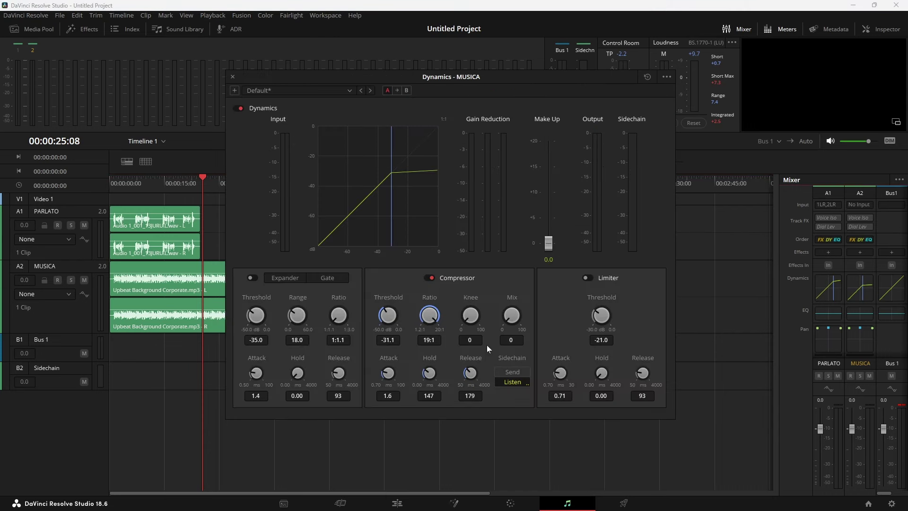
mouse_move(468, 372)
mouse_down()
mouse_move(465, 364)
mouse_move(478, 364)
mouse_up()
drag(385, 374, 389, 372)
drag(387, 370, 390, 367)
drag(391, 375, 392, 394)
click(232, 76)
key(Home)
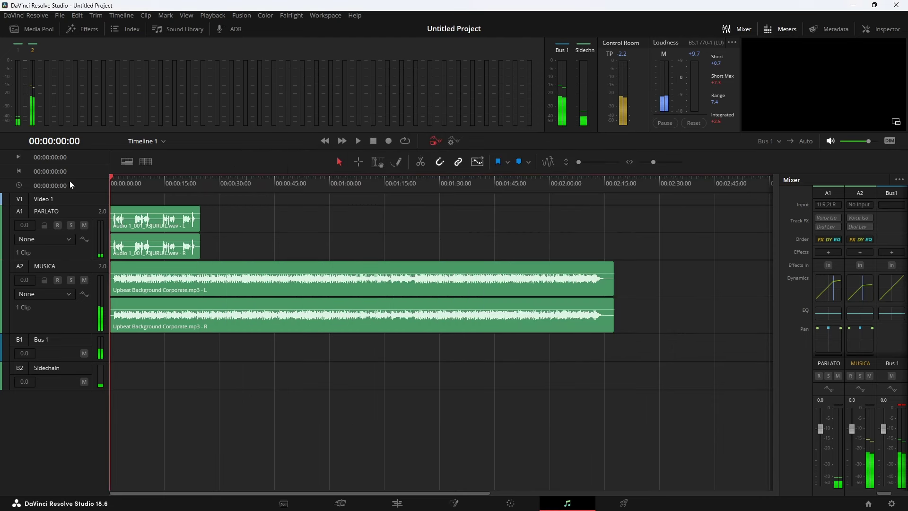
- Play the first 9 seconds to hear the music ducking under the voice
key(space)
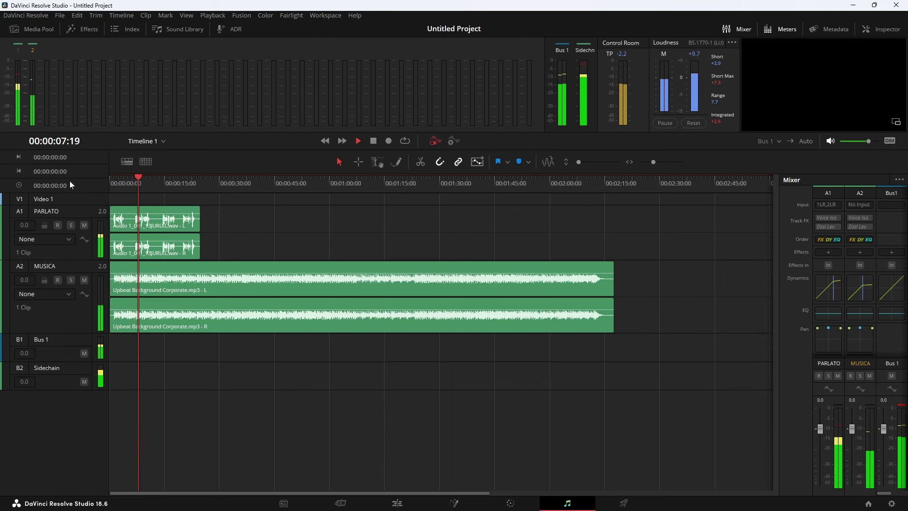
key(space)
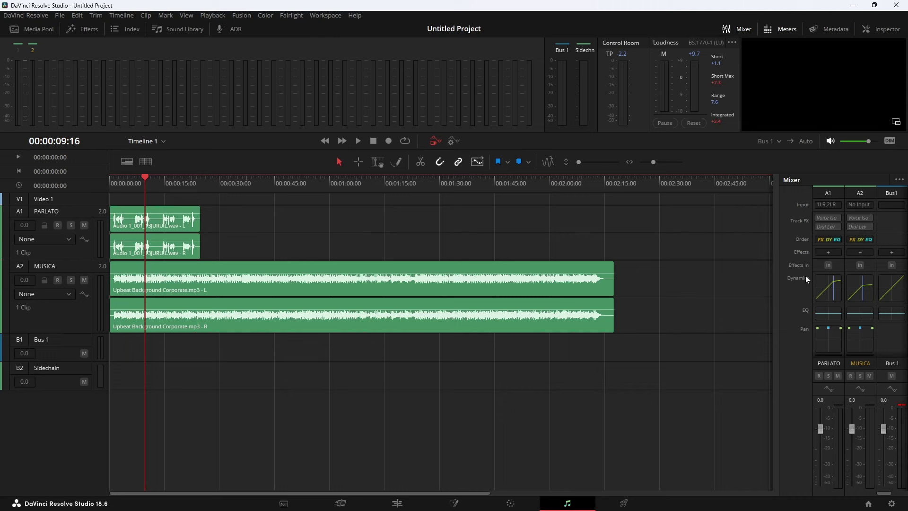
- Raise MUSICA's compressor attack above 0.70 ms, then replay from about two seconds to judge it
double_click(860, 294)
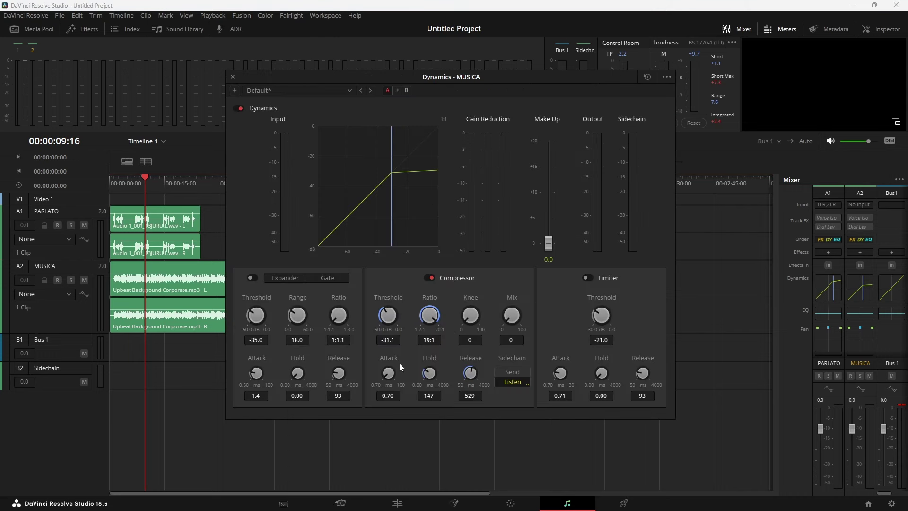
mouse_move(387, 372)
mouse_down()
mouse_move(464, 345)
mouse_move(304, 178)
mouse_up()
click(233, 78)
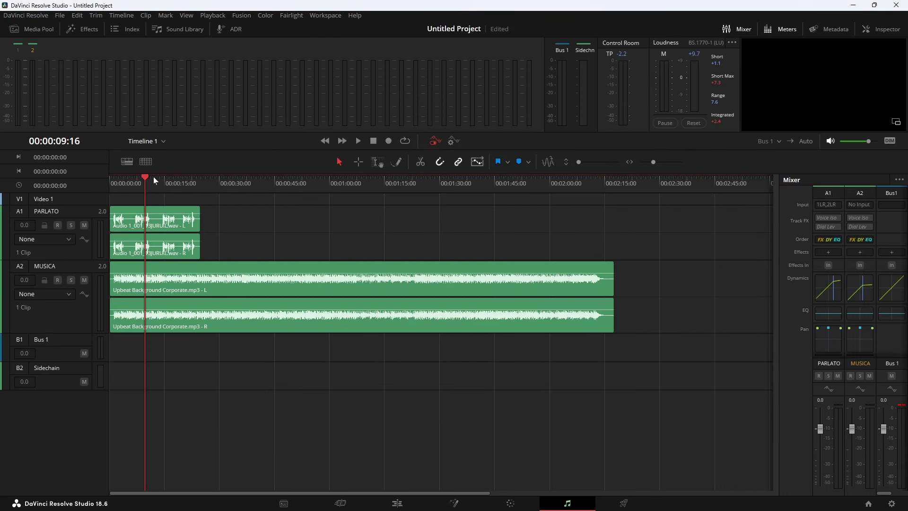
drag(154, 177, 118, 179)
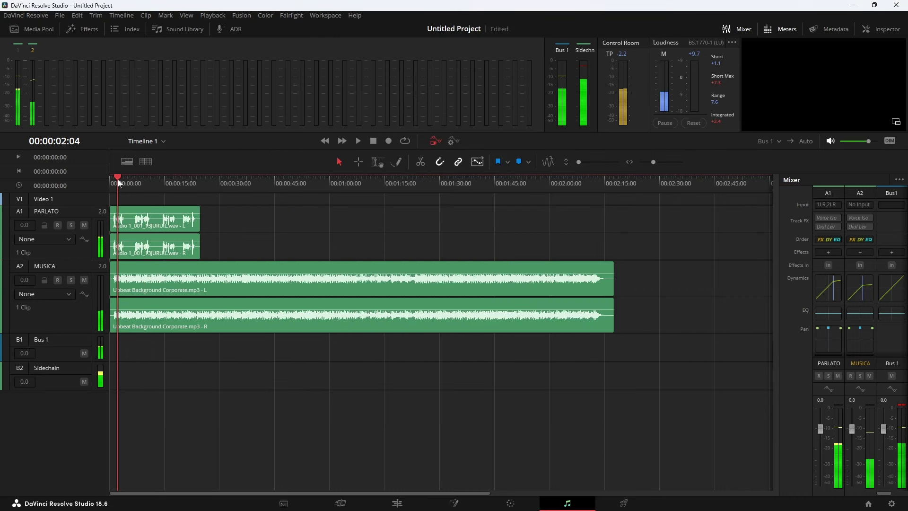
key(space)
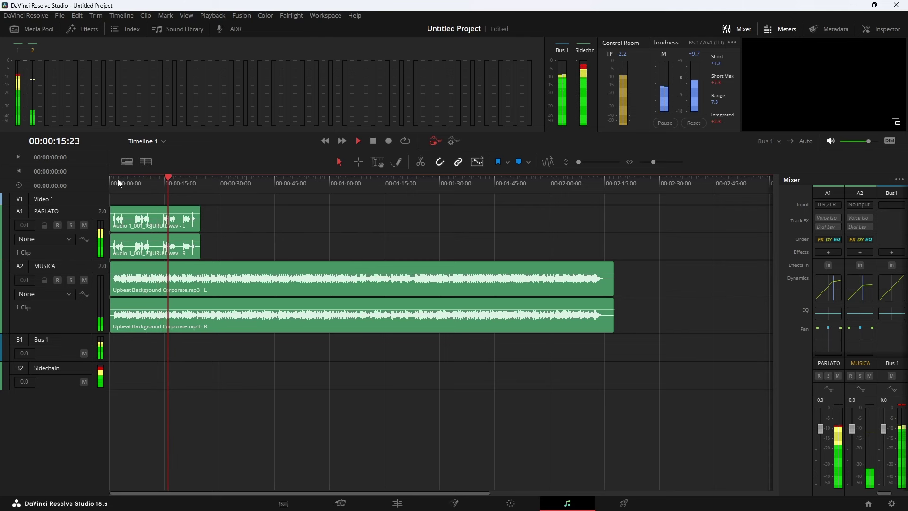
key(space)
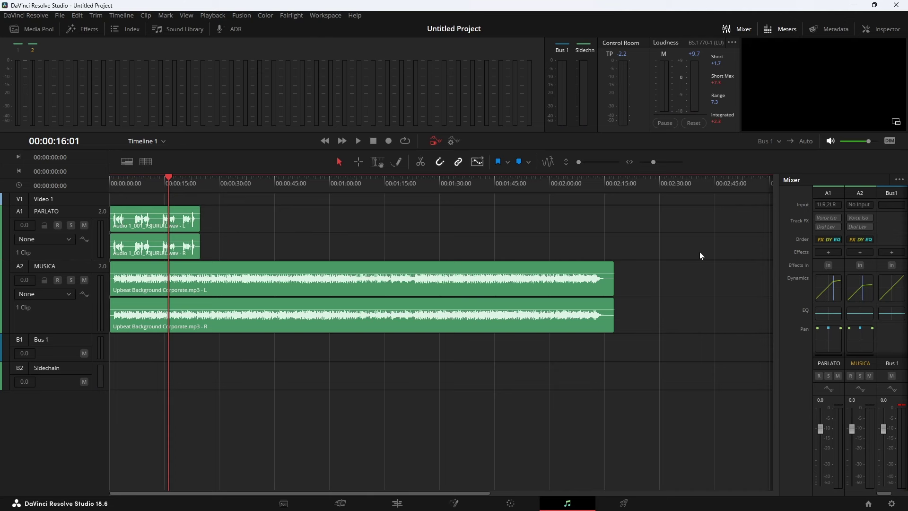
- Cut the MUSICA compressor release from 529 to 50 ms in its dynamics settings, then close them
double_click(848, 282)
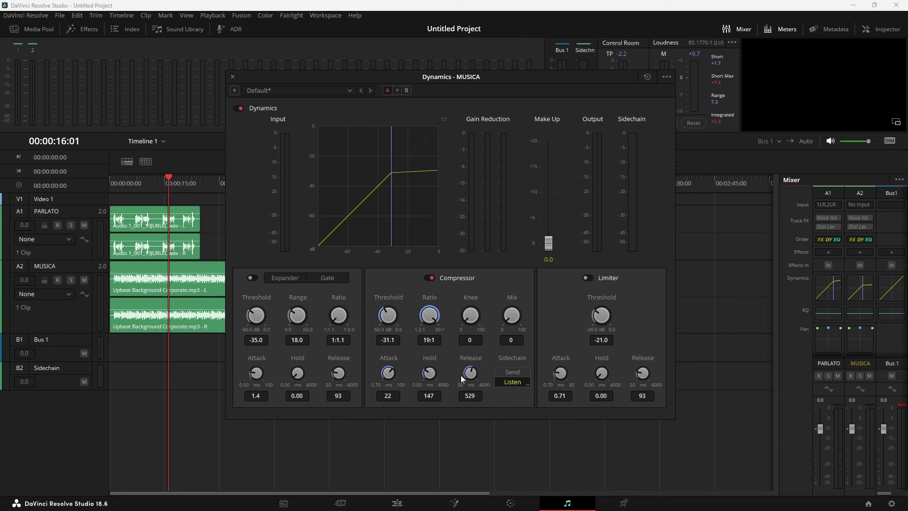
drag(412, 415, 330, 451)
click(232, 77)
- Play the timeline from 00:00:11:20 to audition the shorter 50 ms release
click(153, 184)
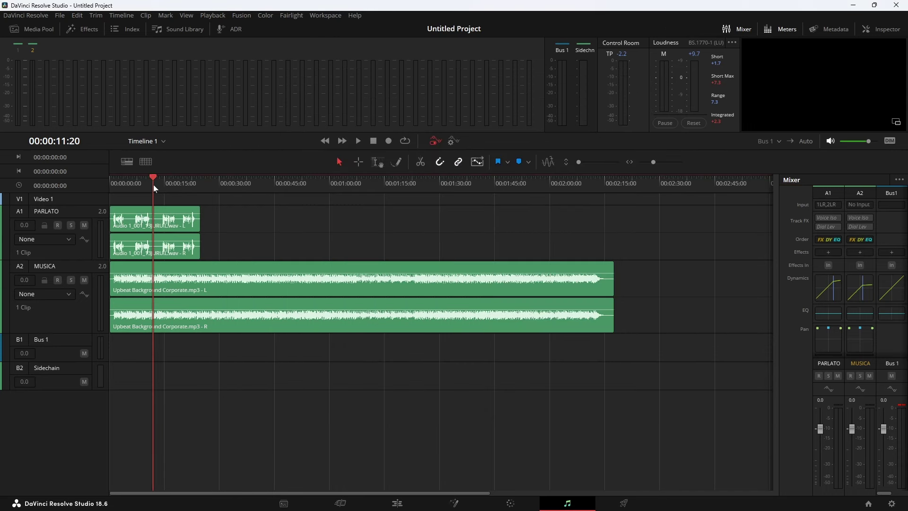
key(space)
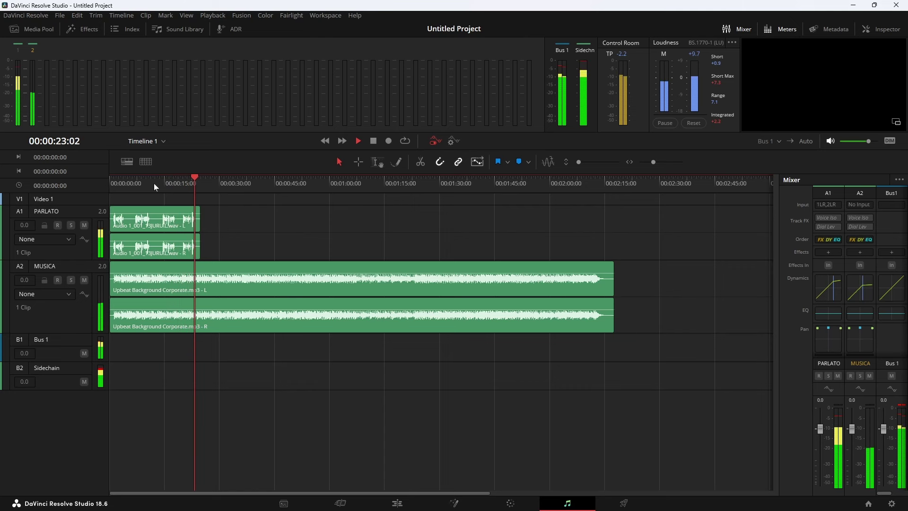
key(space)
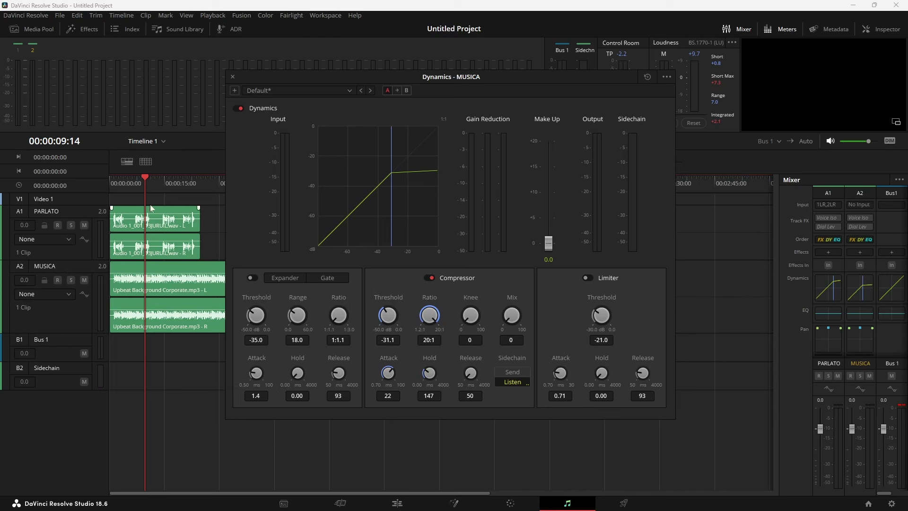
- Play from about five seconds to hear the 20:1 ducking on MUSICA
click(131, 185)
key(space)
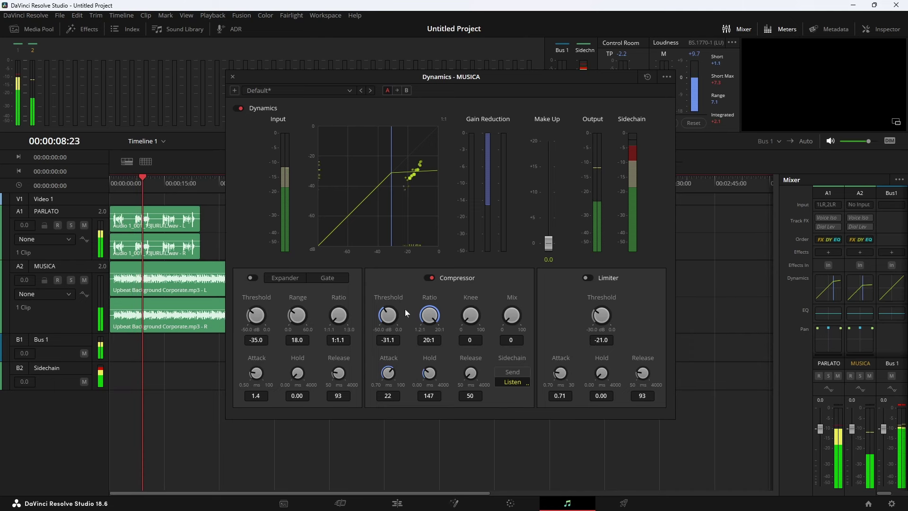
key(space)
- Audition ratios of 3.4:1 and lower, then set 13:1 with threshold -42.7 dB
click(130, 186)
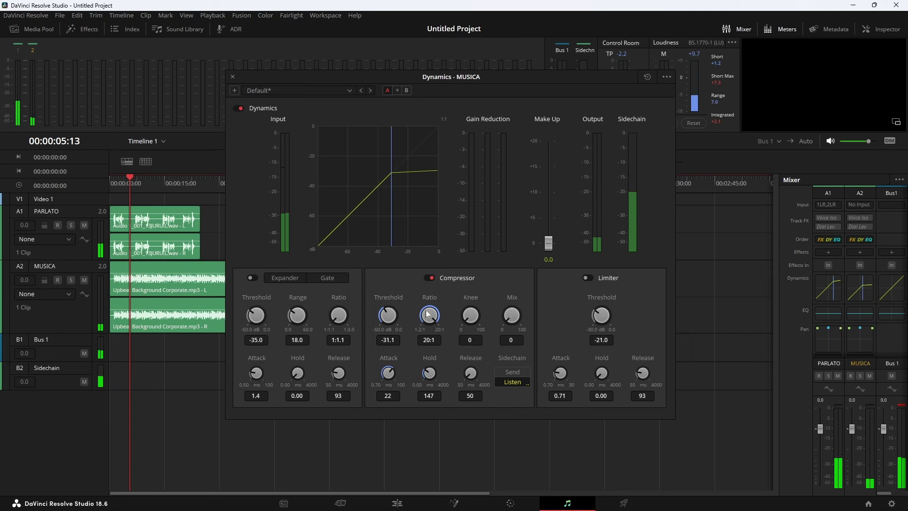
drag(427, 313, 368, 433)
key(space)
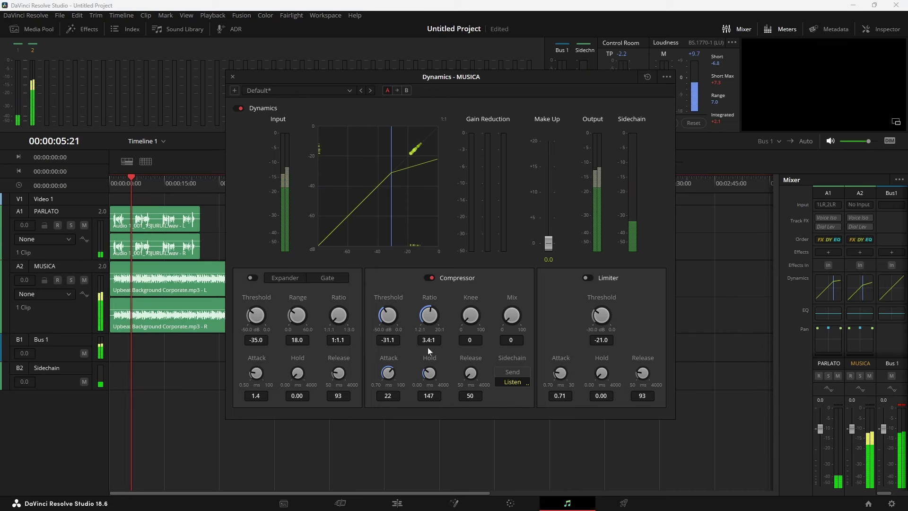
mouse_move(428, 309)
mouse_down()
mouse_move(407, 314)
mouse_move(389, 369)
mouse_up()
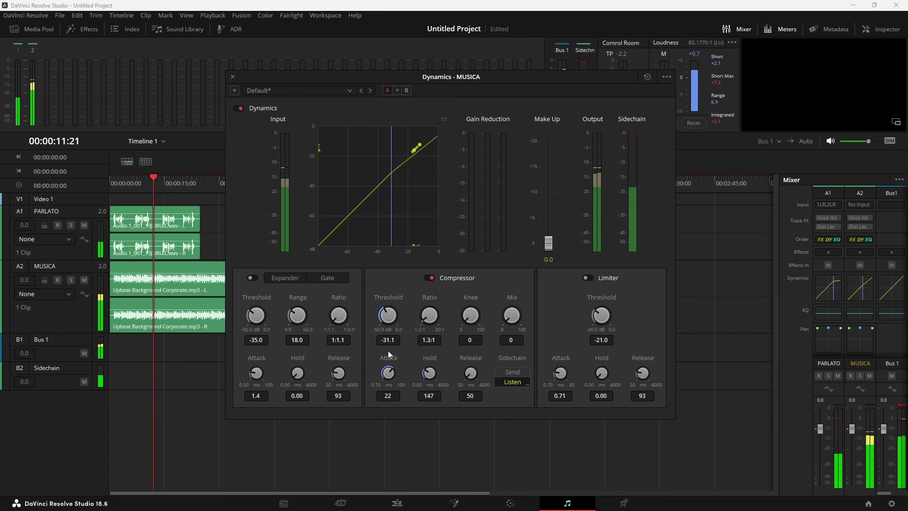
key(space)
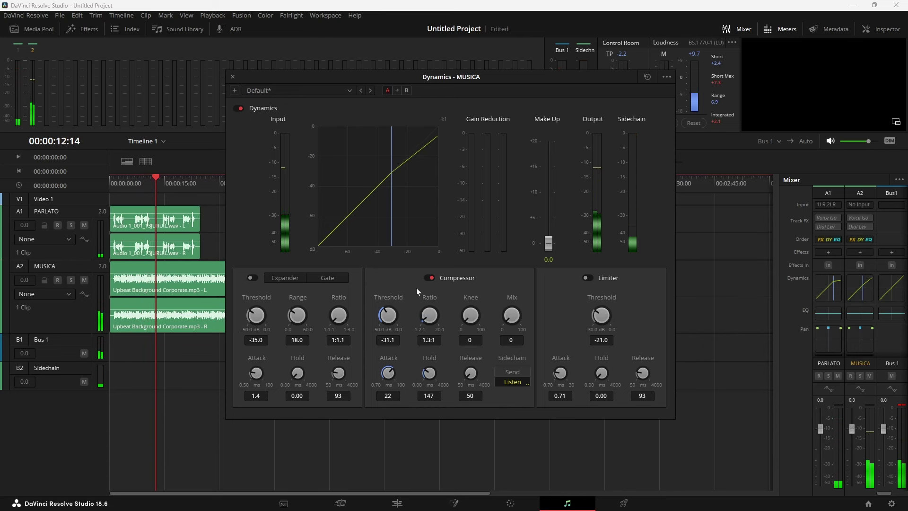
drag(429, 315, 441, 226)
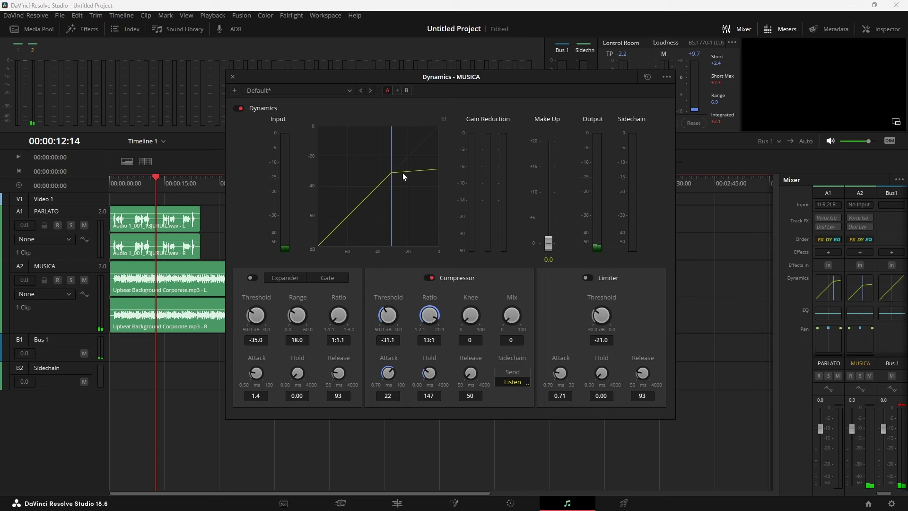
mouse_move(387, 315)
mouse_down()
mouse_move(370, 329)
mouse_move(356, 322)
mouse_up()
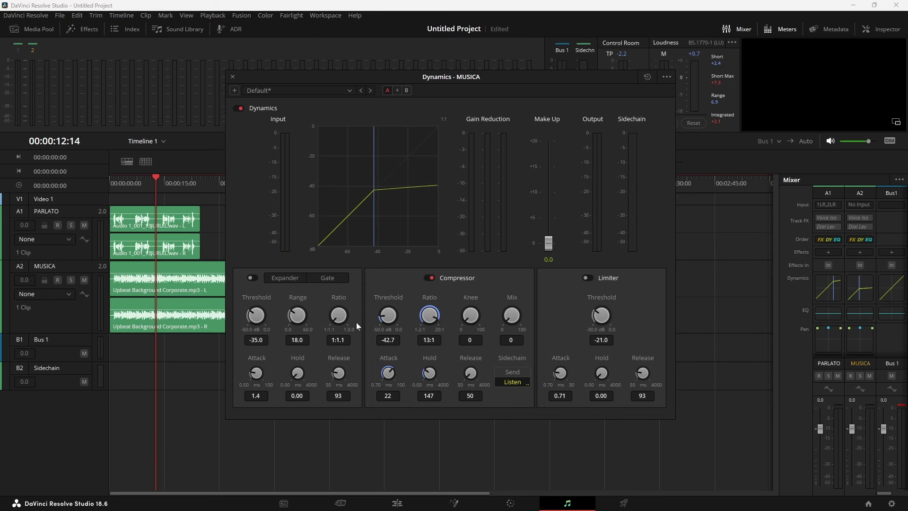
- Try a 15:1 ratio during playback from about six seconds, then return it to 13:1
drag(429, 315, 434, 328)
click(133, 177)
key(space)
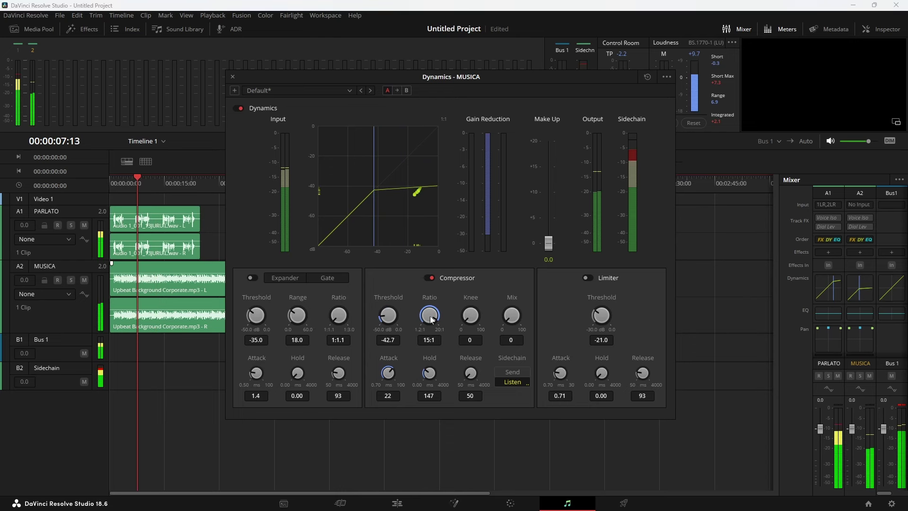
scroll(431, 320, down, 2)
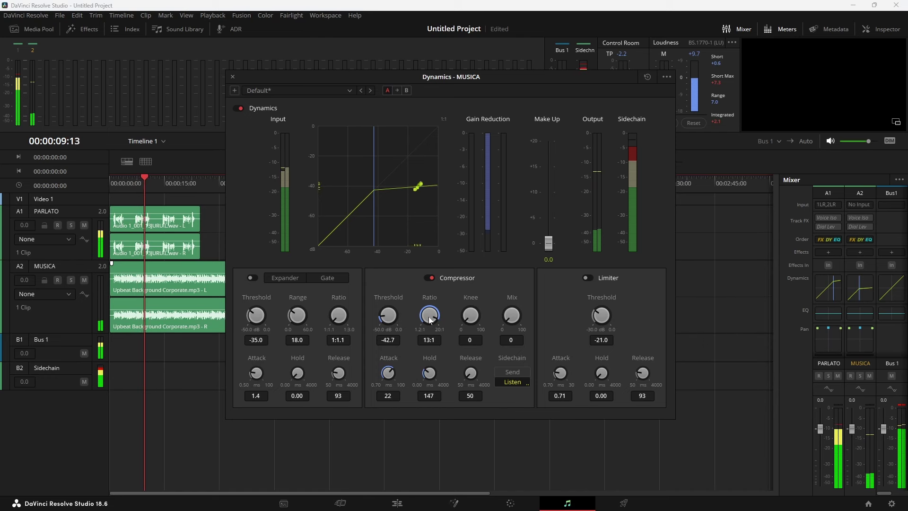